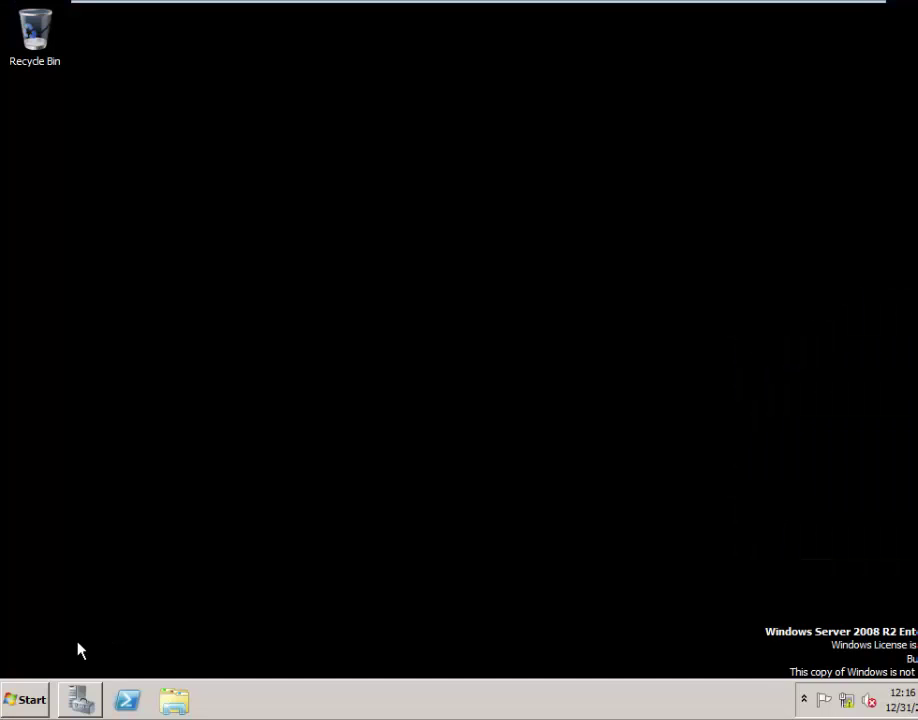
# - Open Server Manager from the taskbar and launch the Add Roles Wizard
pyautogui.click(38, 700)
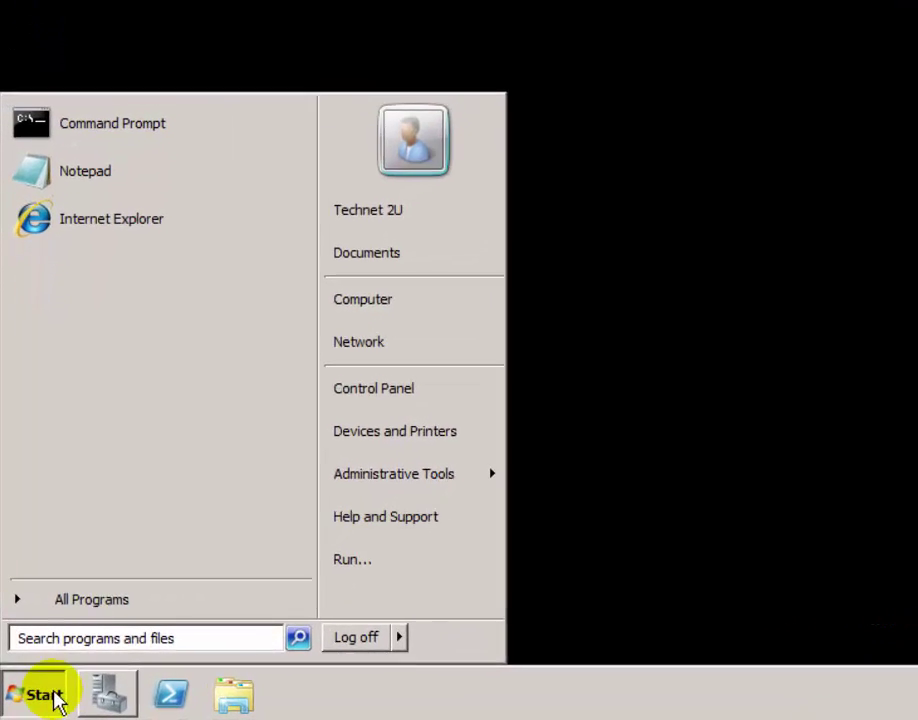
pyautogui.click(668, 478)
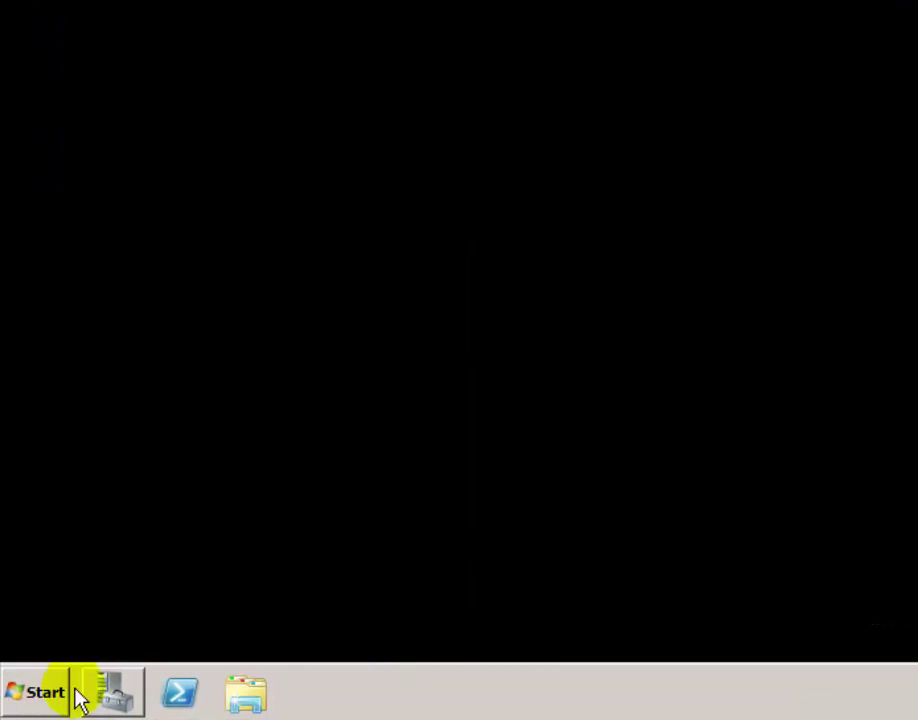
pyautogui.click(110, 700)
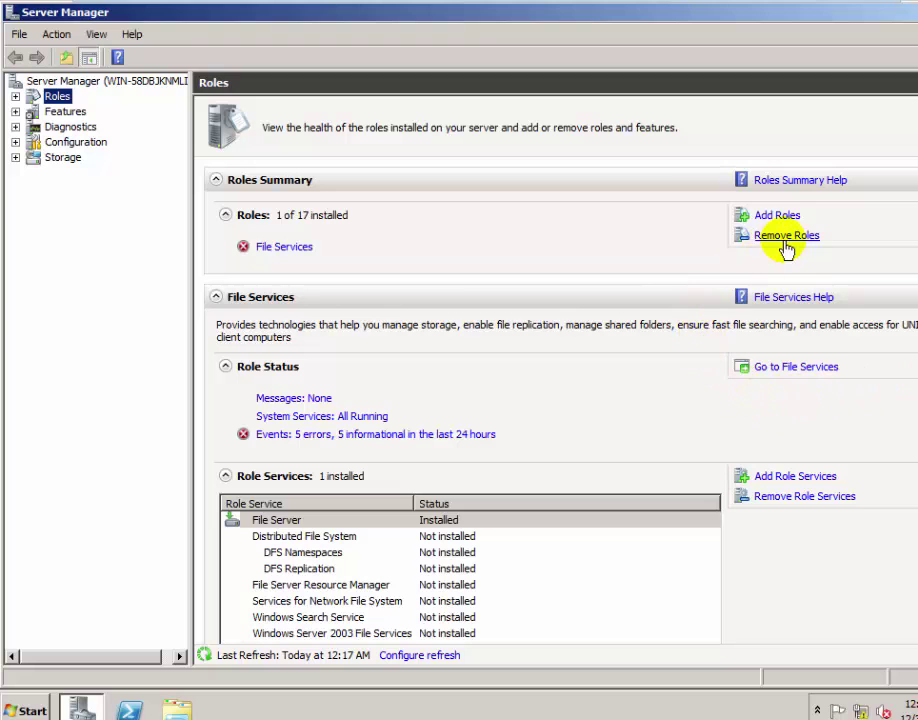
pyautogui.click(557, 363)
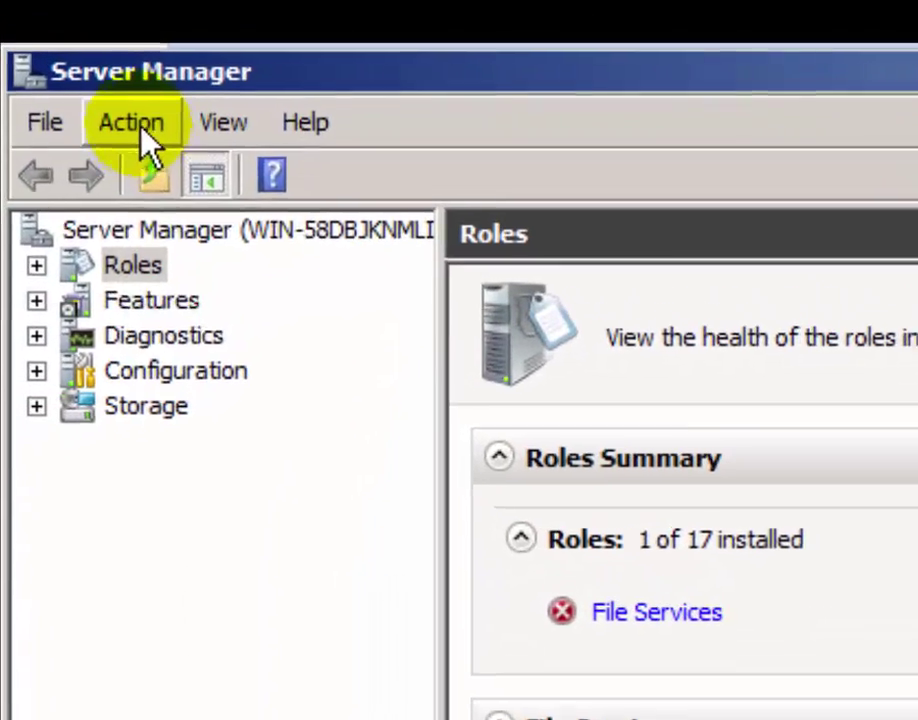
pyautogui.click(138, 128)
pyautogui.click(158, 178)
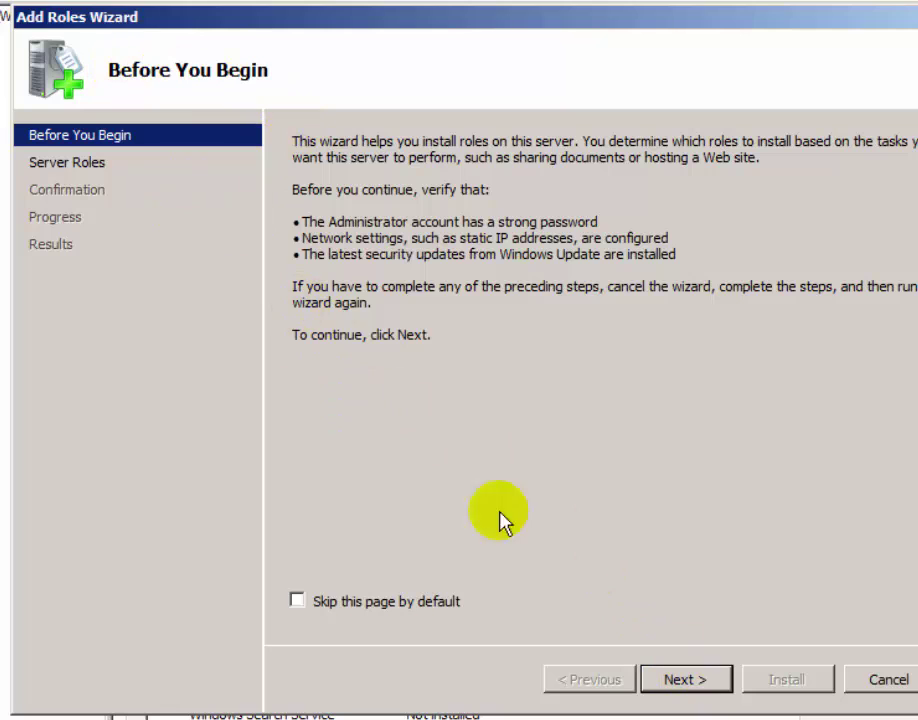
# - Select the DHCP Server role and keep its network binding on 192.168.1.10
pyautogui.click(680, 680)
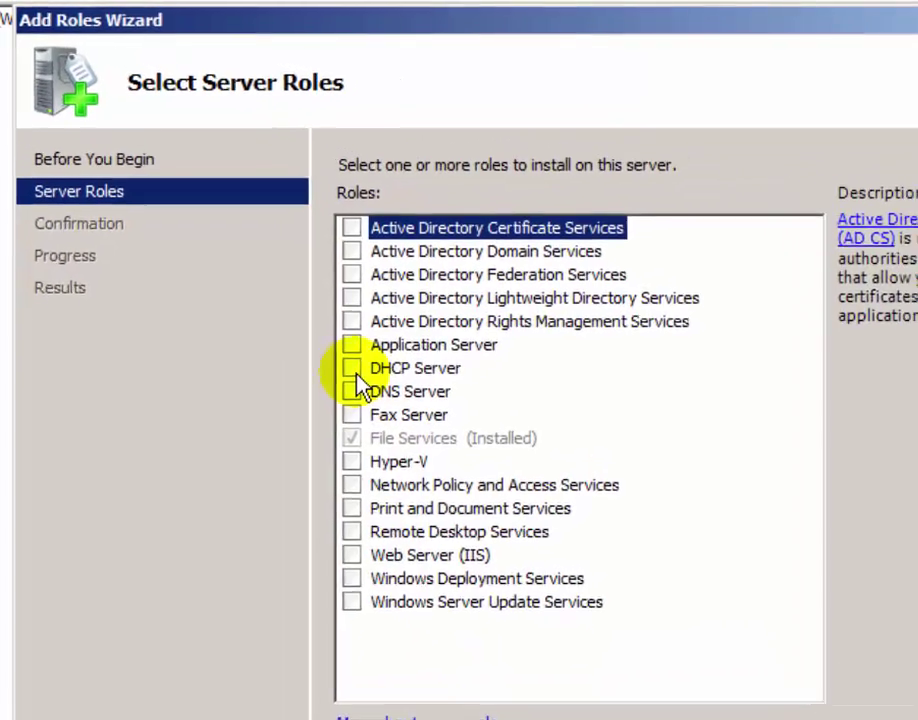
pyautogui.click(356, 373)
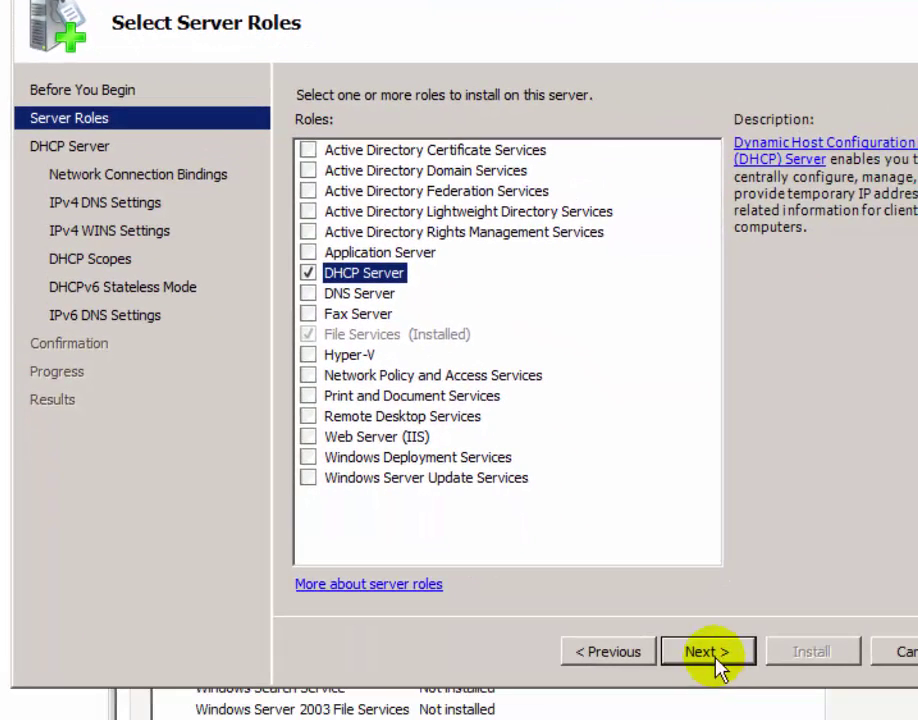
pyautogui.click(715, 663)
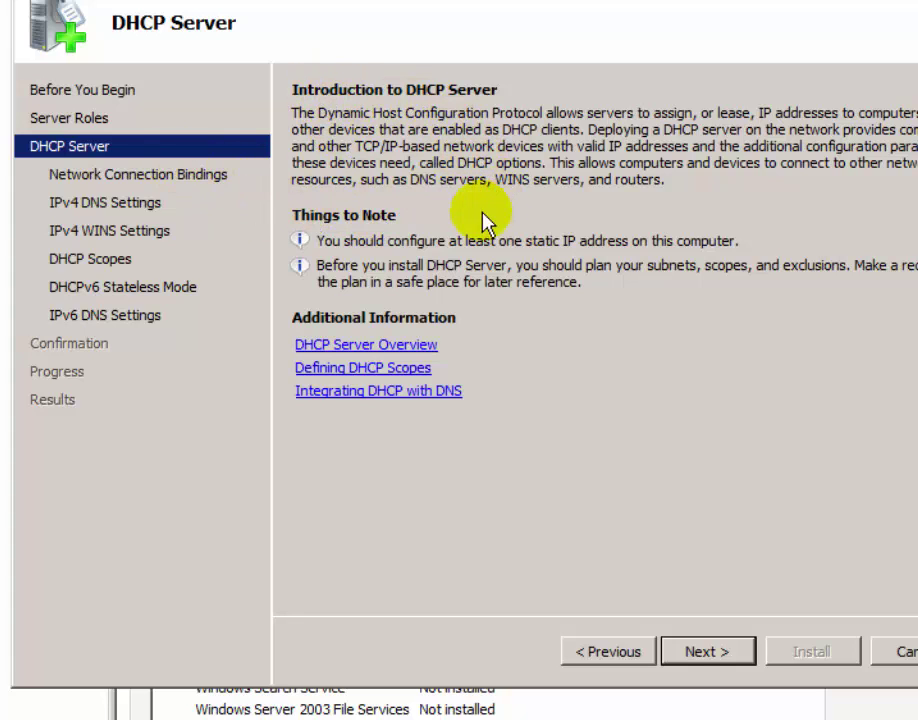
pyautogui.click(697, 658)
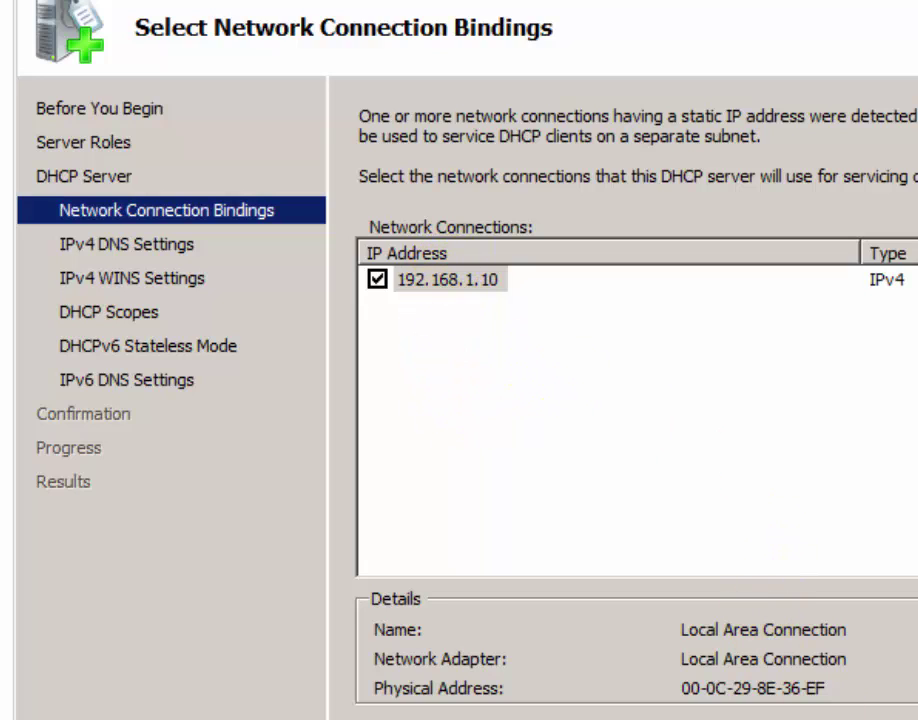
pyautogui.hotkey('alt', 'n')
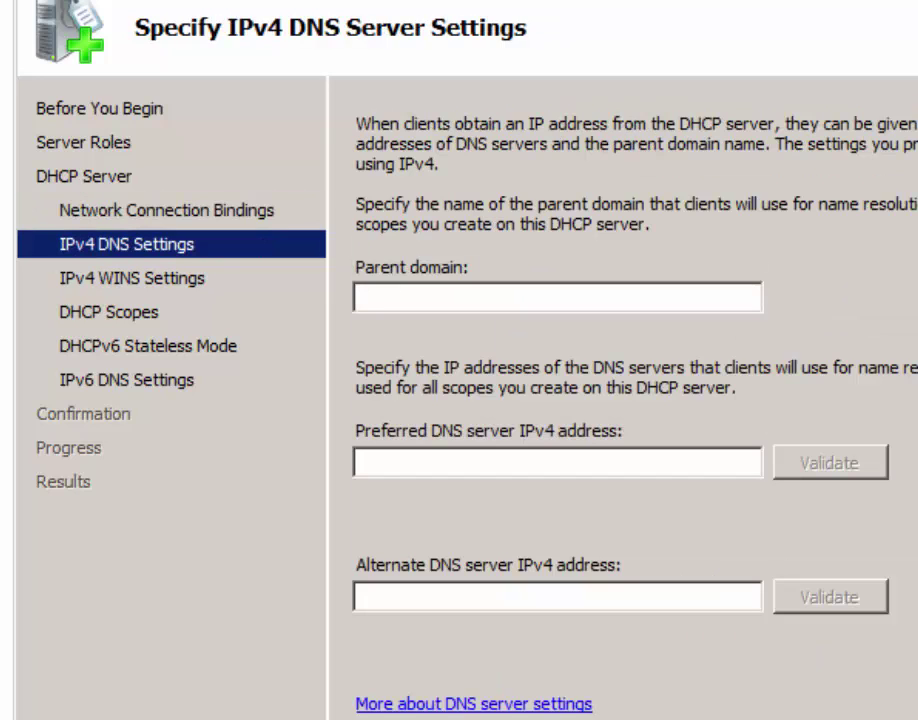
# - Set the parent domain to Technet2u.com and the preferred DNS server to 4.2.2.2
pyautogui.click(500, 300)
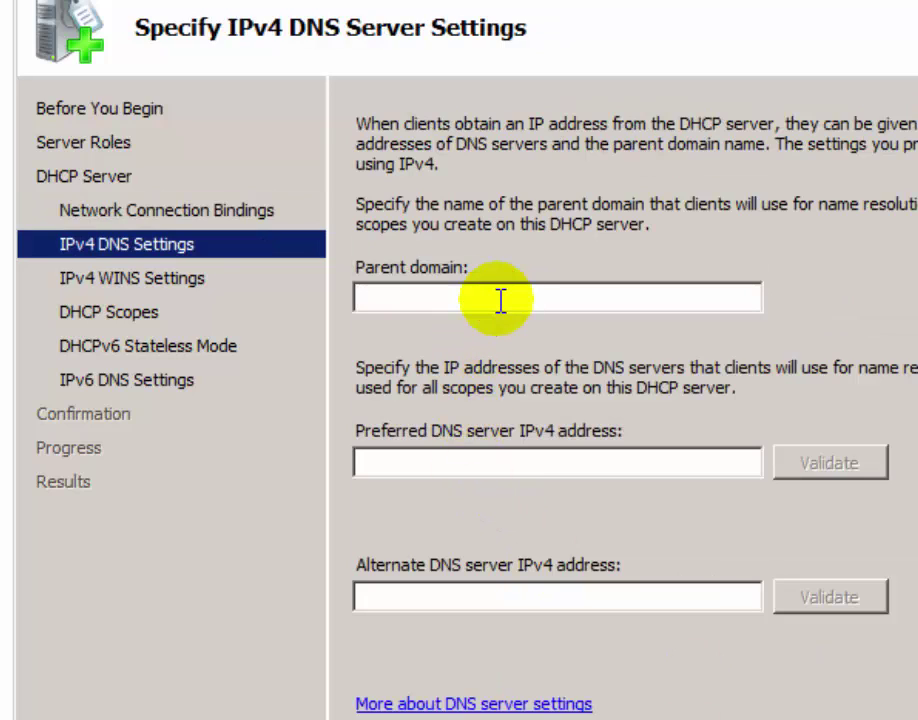
pyautogui.write('T')
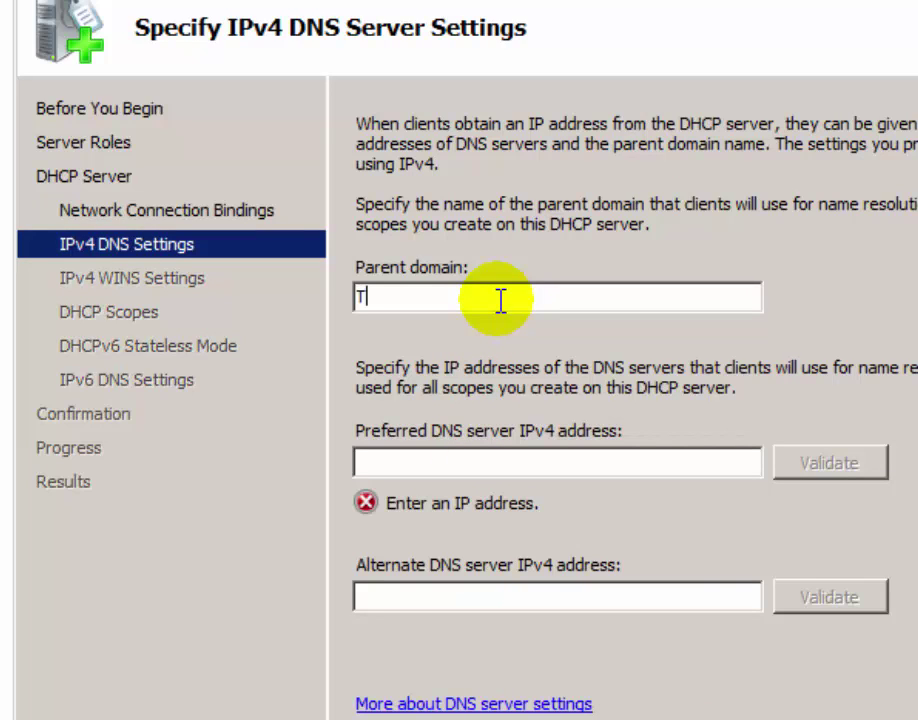
pyautogui.write('echnet')
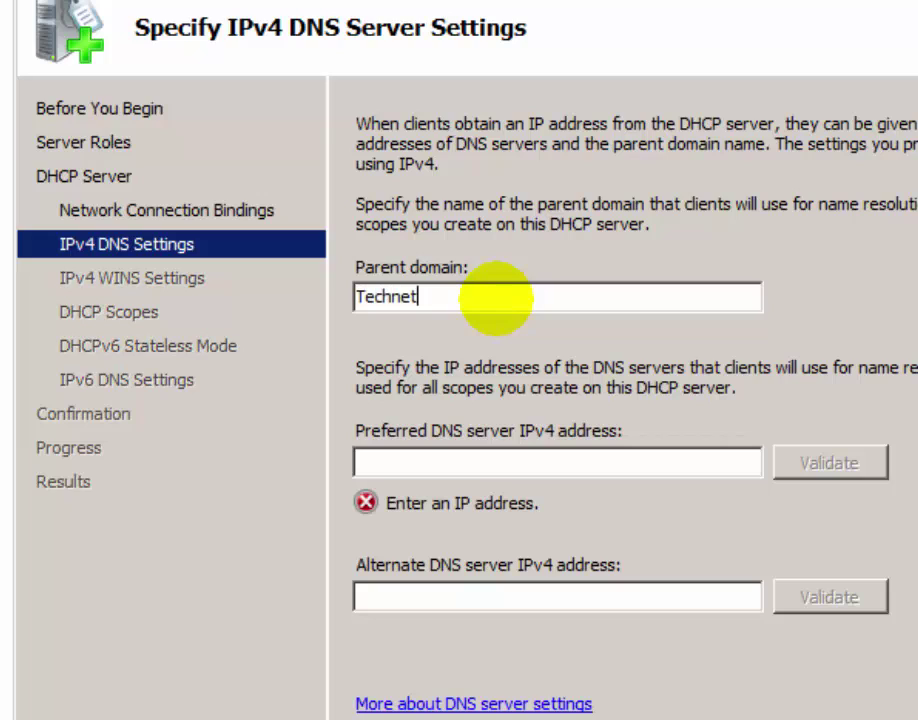
pyautogui.write('2u.com')
pyautogui.press('Tab')
pyautogui.write('4.2.2.2')
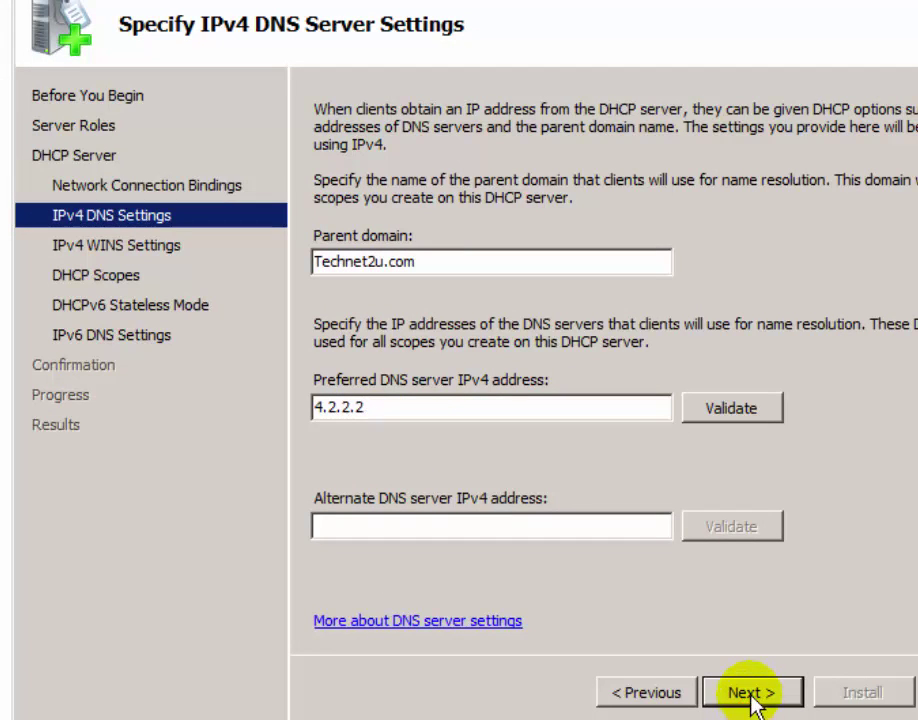
pyautogui.click(752, 697)
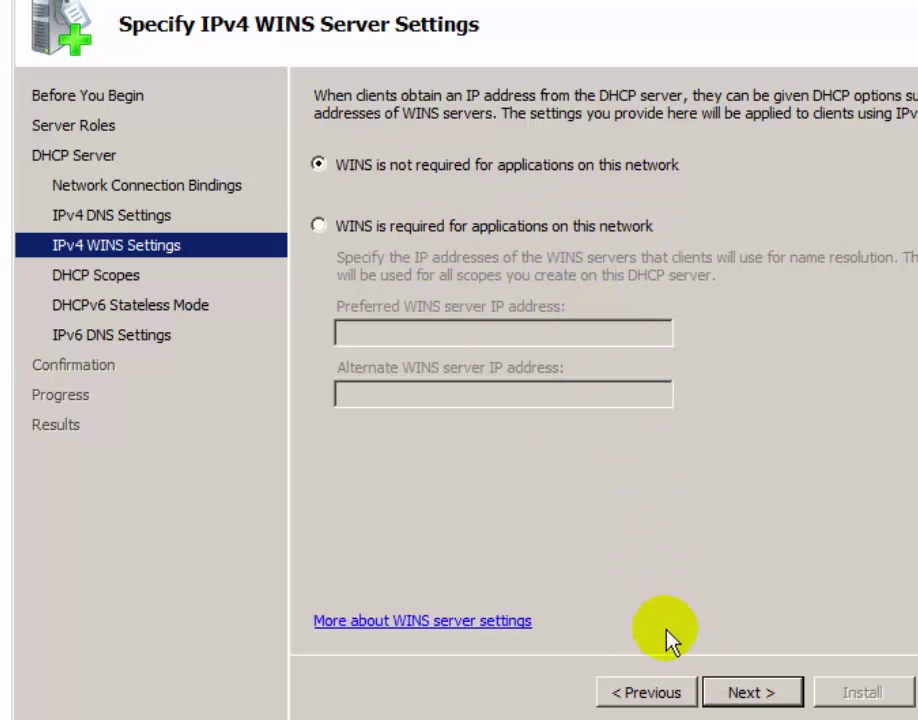
# - Keep 'WINS is not required' and advance to the Add or Edit DHCP Scopes page
pyautogui.click(750, 695)
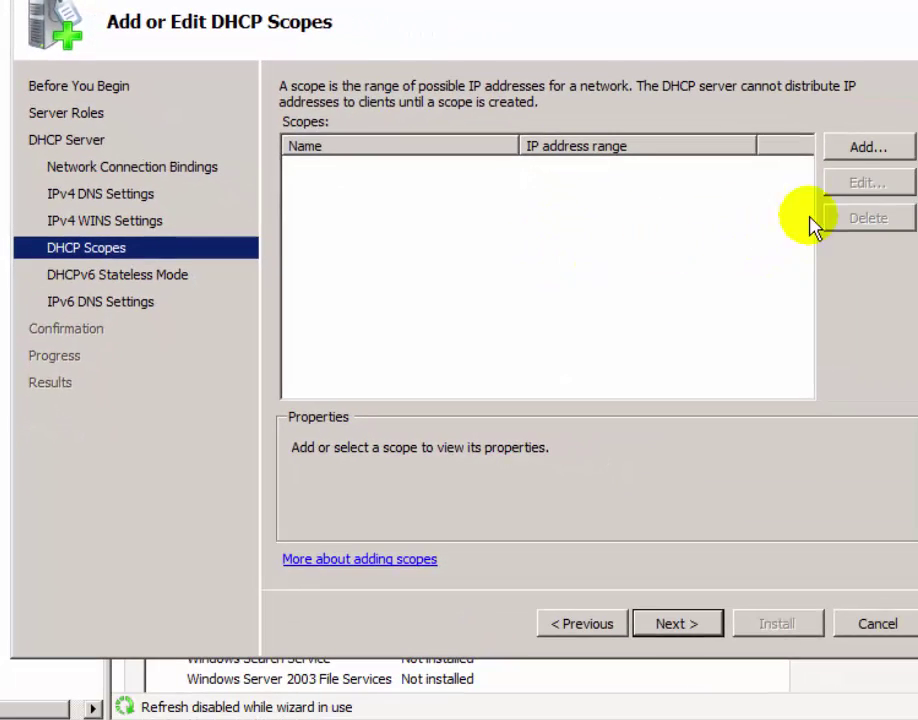
# - Add a new scope named Technet with starting address 192.168.1.11
pyautogui.click(849, 150)
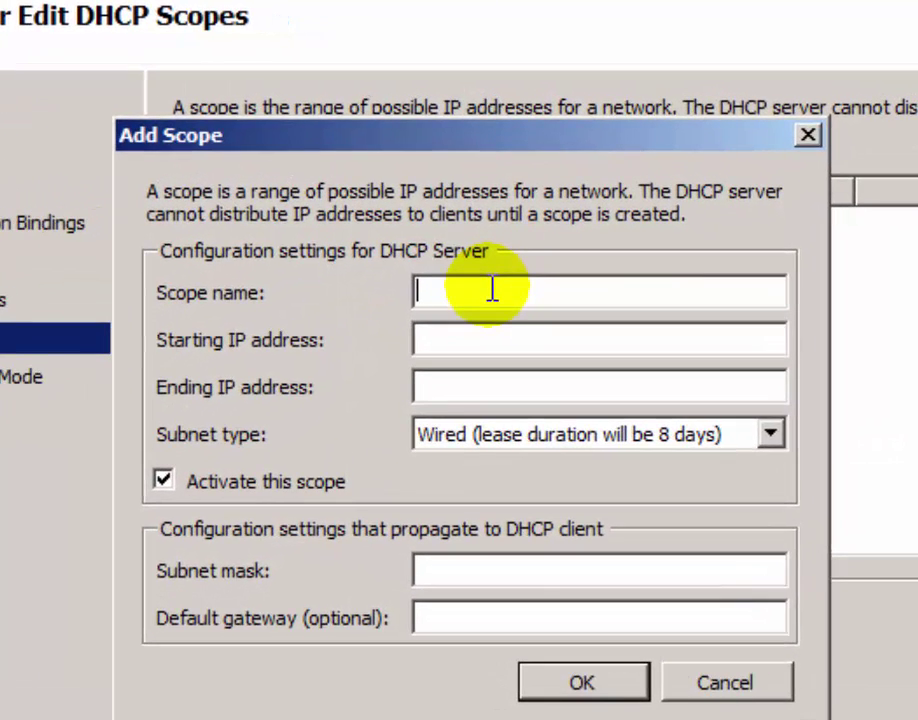
pyautogui.write('Technet')
pyautogui.press('Tab')
pyautogui.write('17')
pyautogui.write('2.')
pyautogui.press('BackSpace')
pyautogui.press('BackSpace')
pyautogui.press('BackSpace')
pyautogui.write('98')
pyautogui.press('BackSpace')
pyautogui.write('2.1')
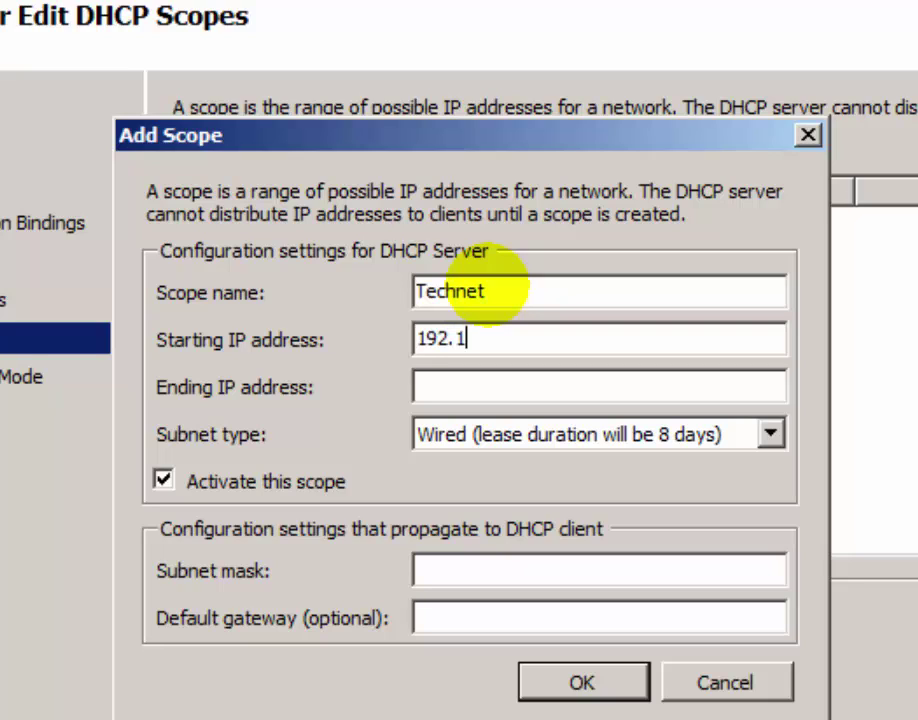
pyautogui.write('68.1.10')
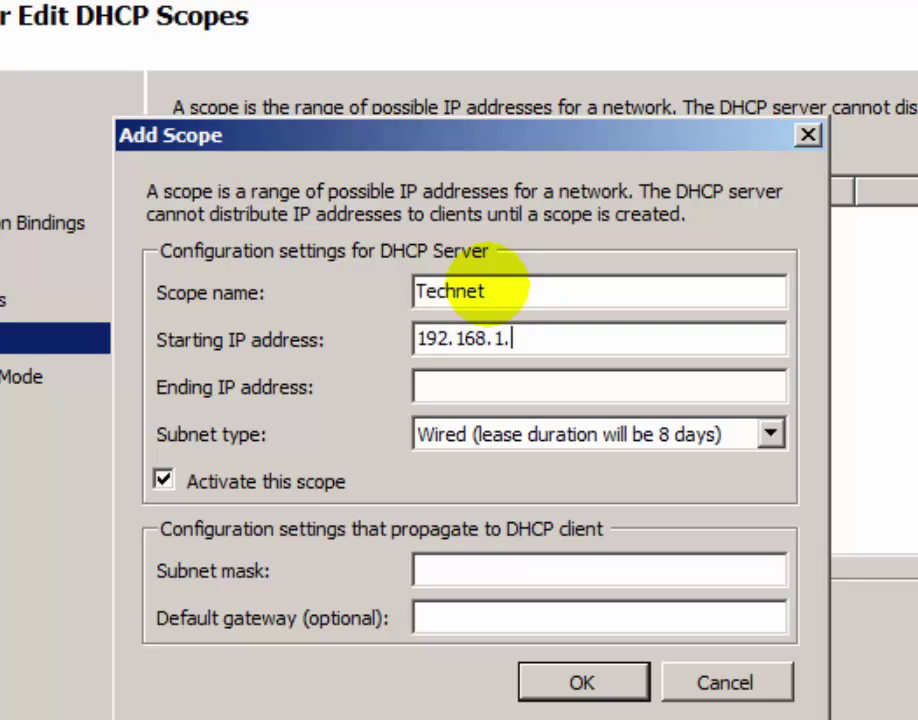
pyautogui.press('BackSpace')
pyautogui.write('11')
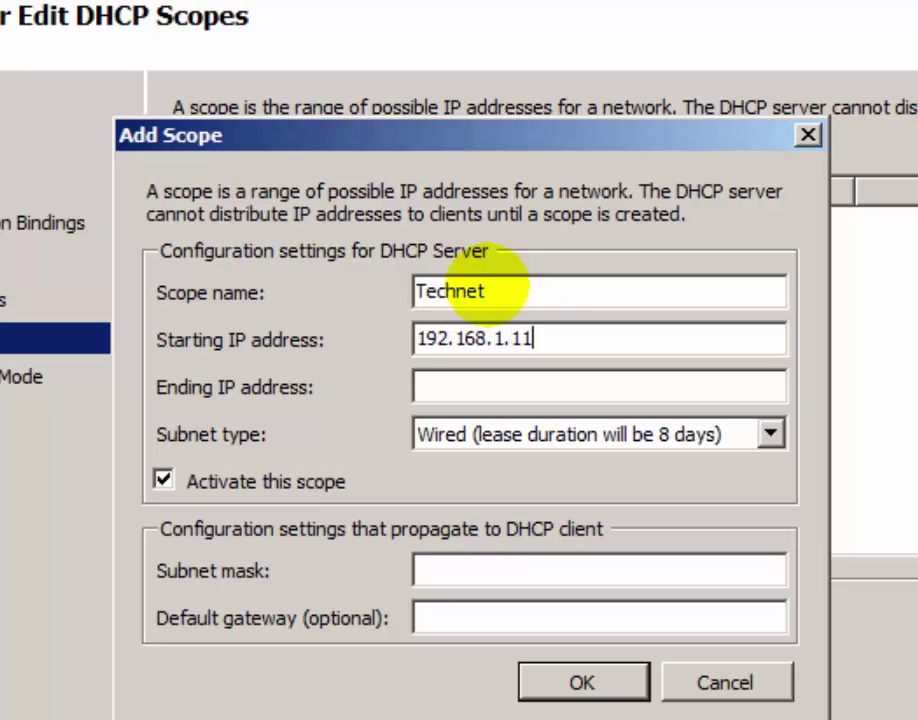
# - Set the scope's end address 192.168.1.20, mask 255.255.255.0, and Wired 8-day lease subnet type
pyautogui.click(507, 394)
pyautogui.write('19')
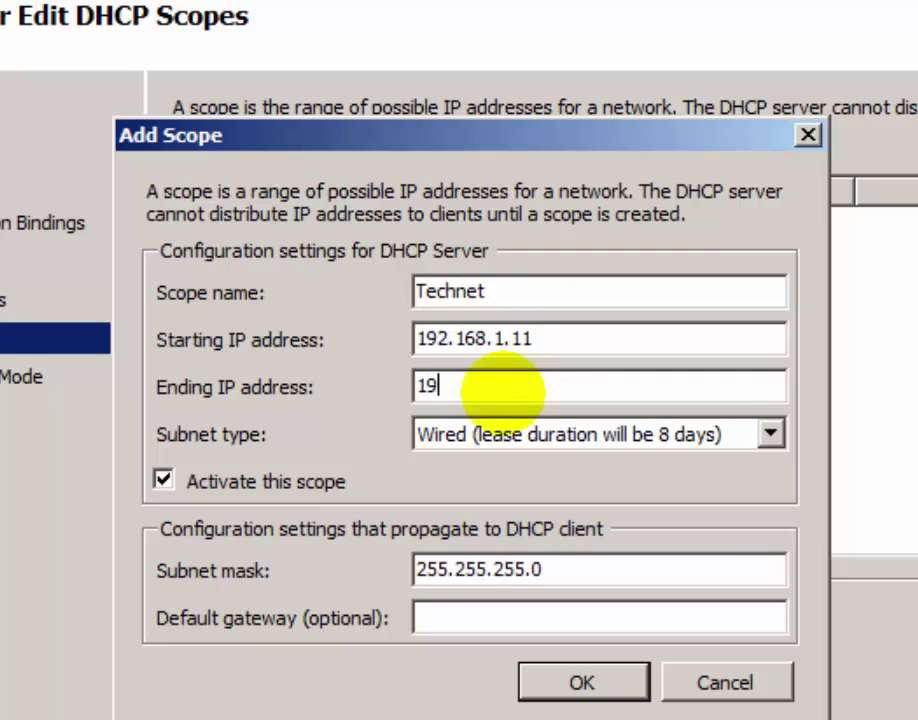
pyautogui.write('2.168.1.20')
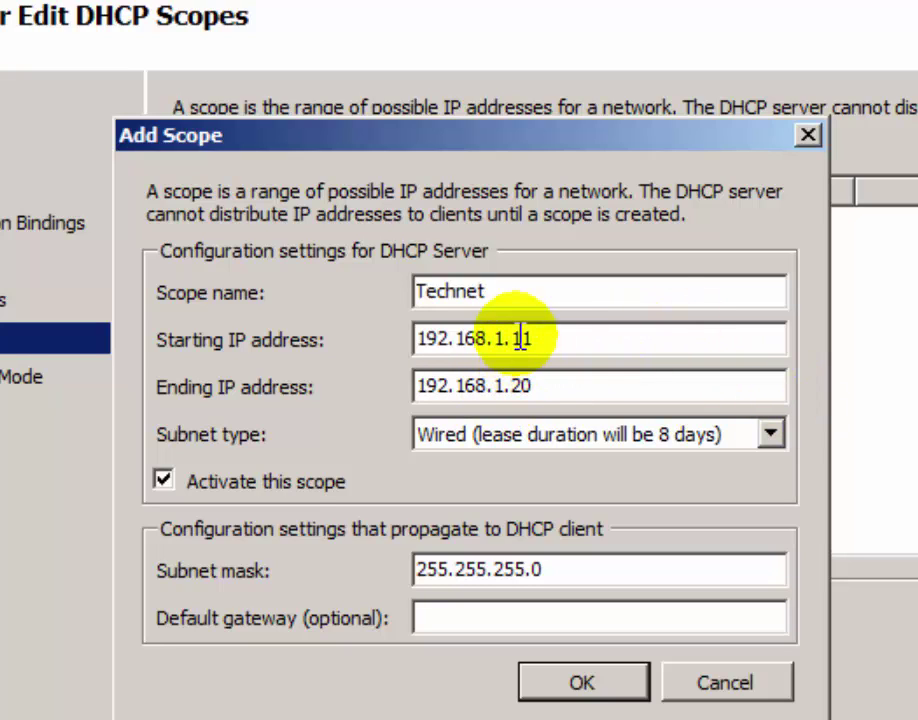
pyautogui.click(555, 378)
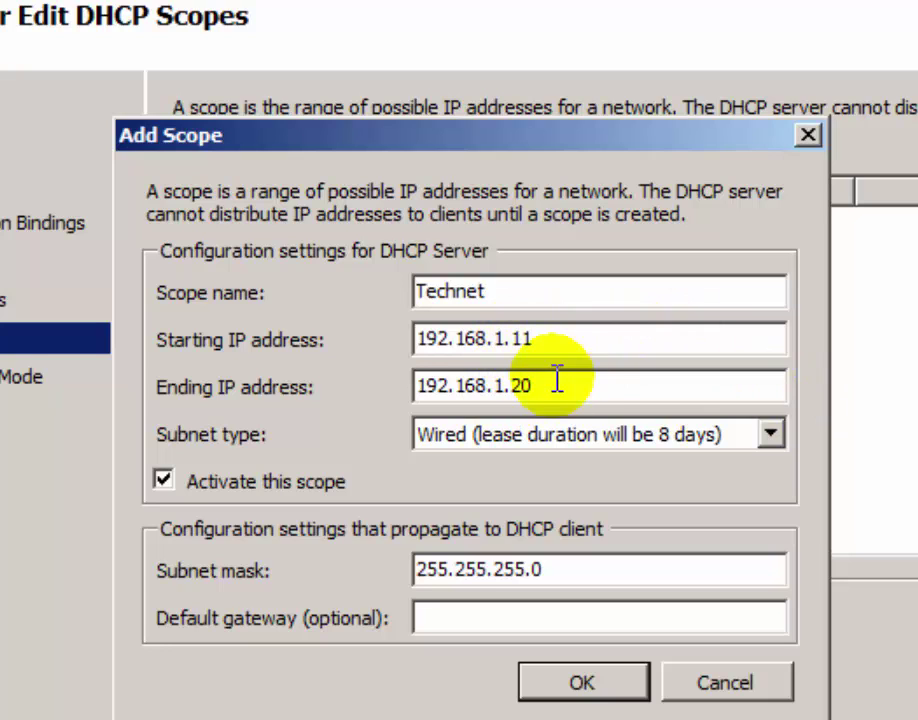
pyautogui.click(656, 430)
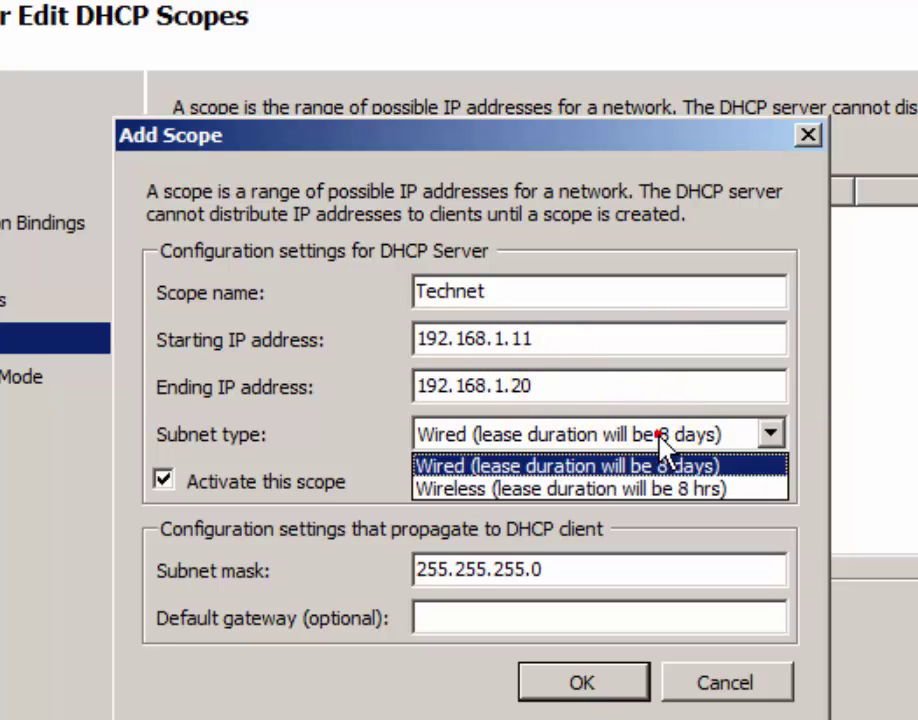
pyautogui.click(577, 467)
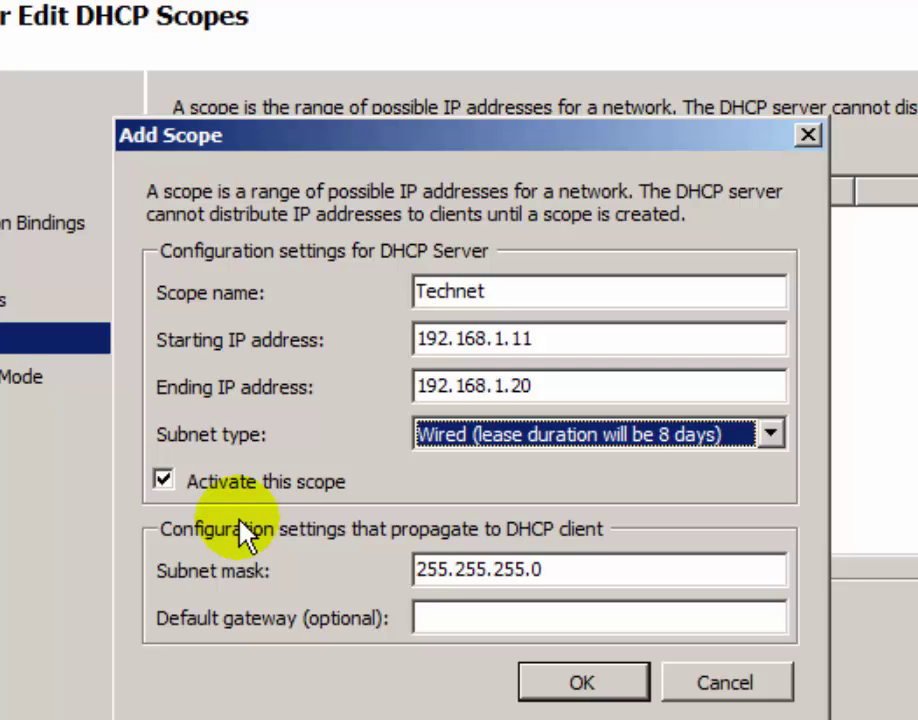
# - Save the Technet scope and advance to the DHCPv6 stateless mode page
pyautogui.click(618, 697)
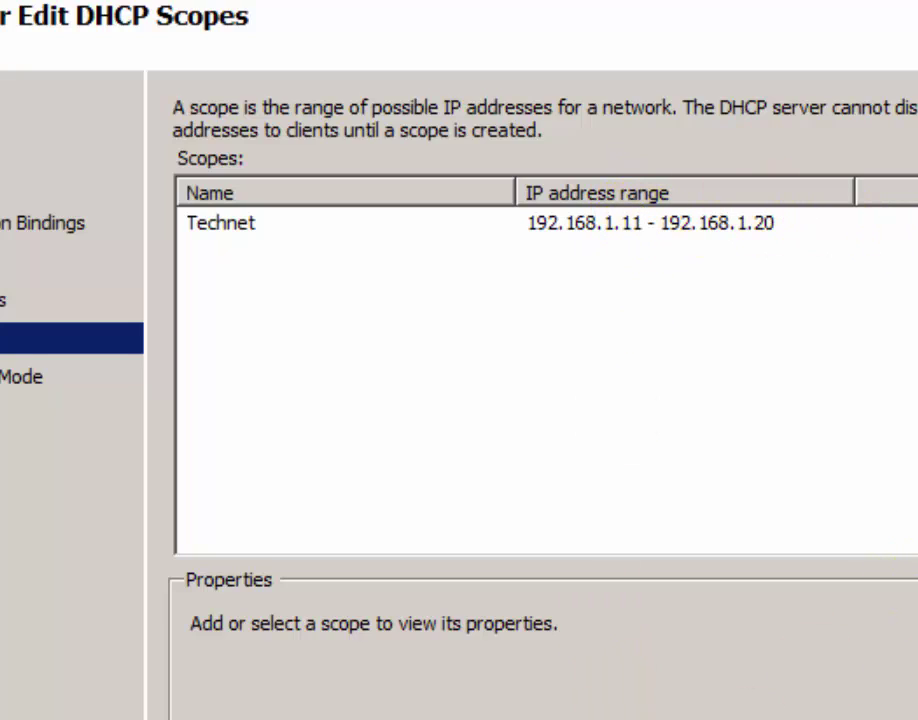
pyautogui.hotkey('alt', 'n')
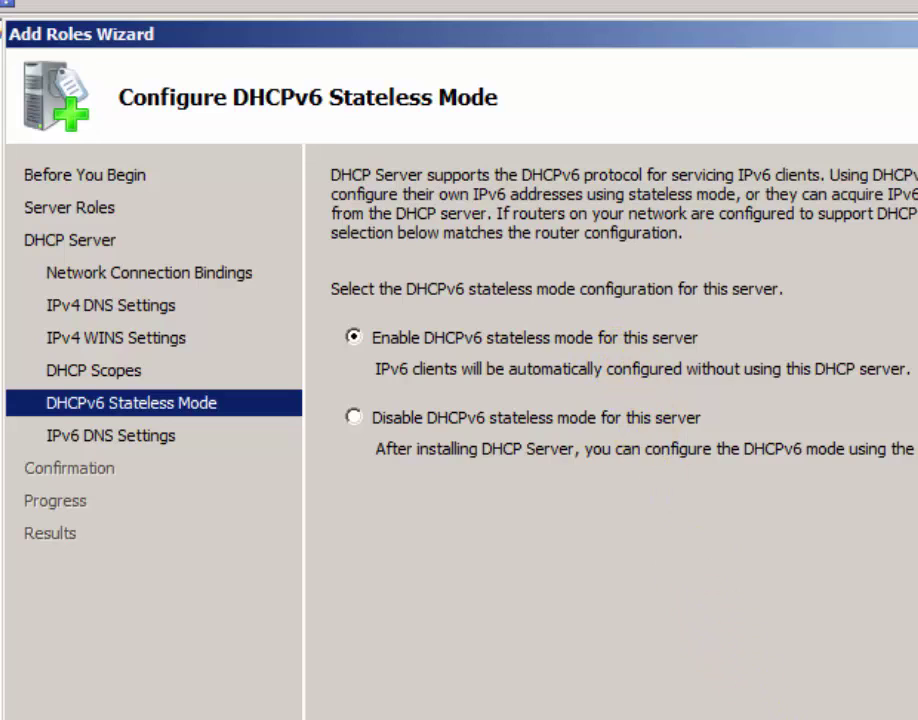
# - Keep DHCPv6 stateless mode enabled and enter Techn.com as the IPv6 parent domain
pyautogui.press('Return')
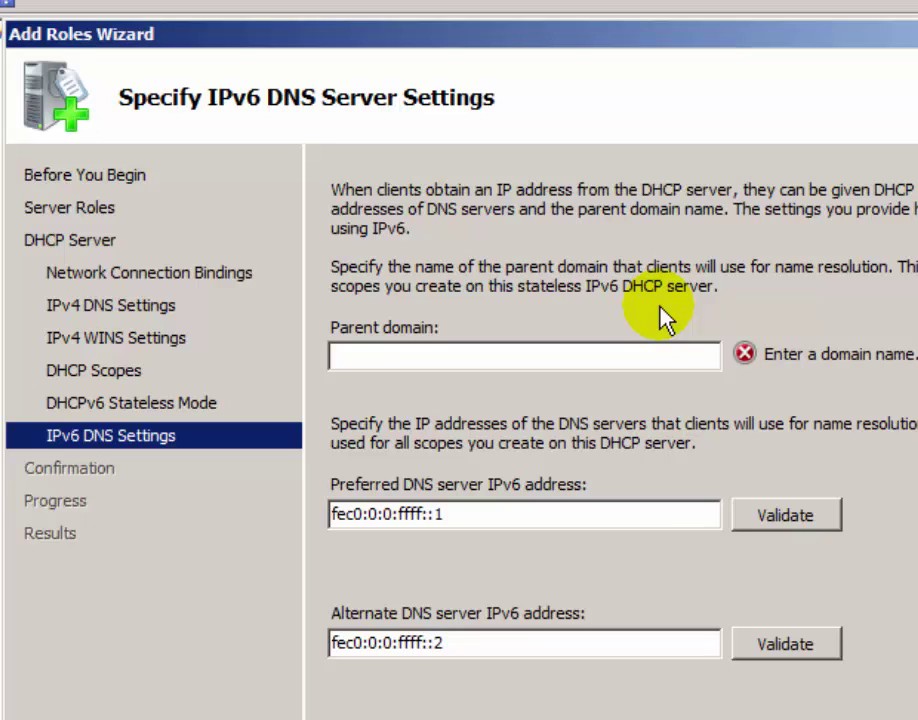
pyautogui.write('Techn')
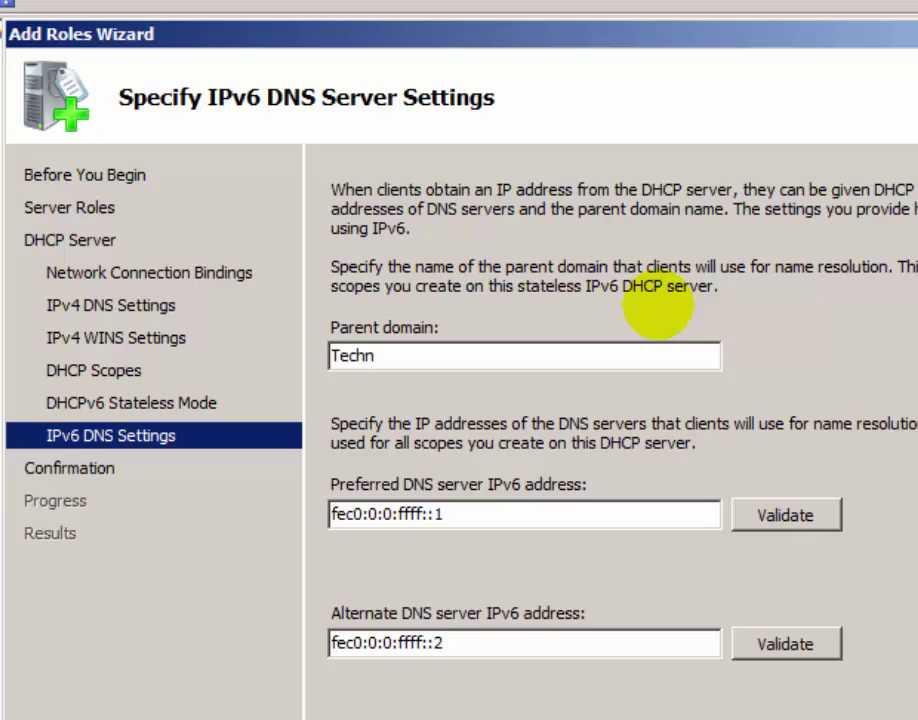
pyautogui.write('.com')
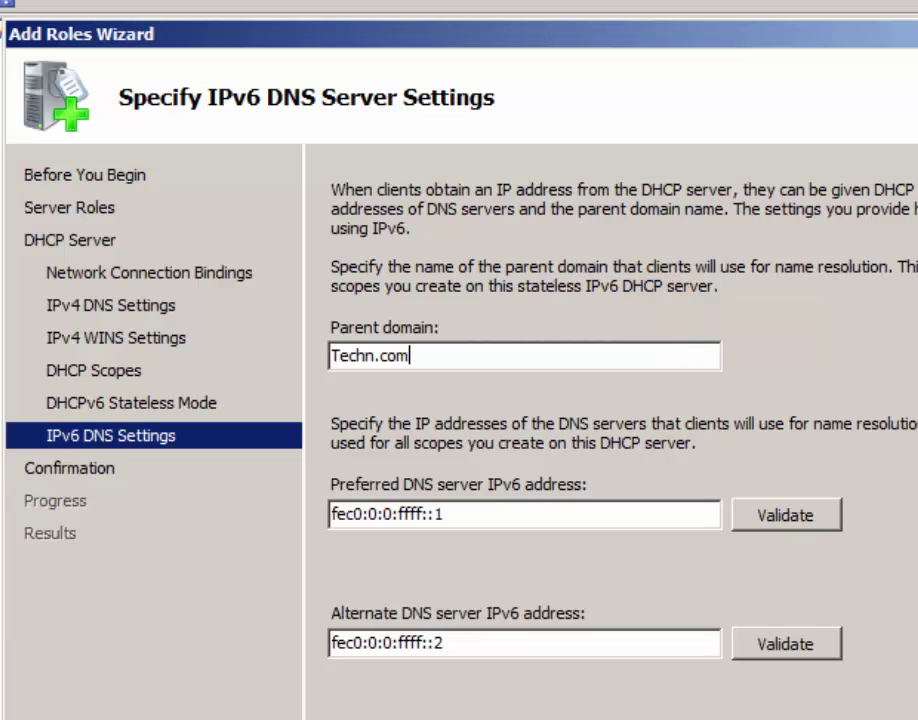
pyautogui.press('Return')
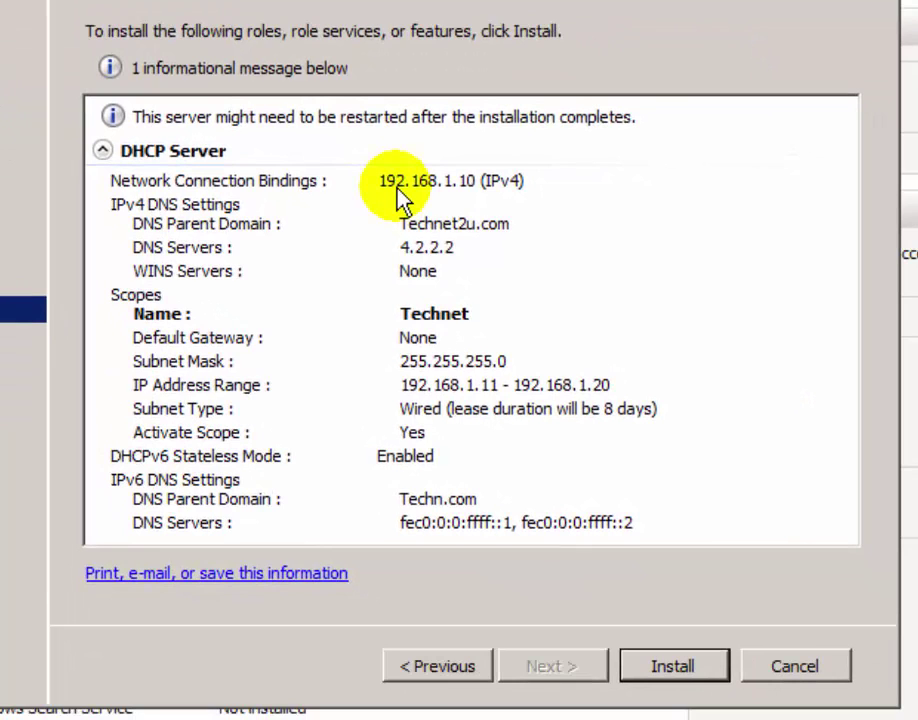
# - Install the DHCP Server role and close the wizard despite scope error 0x80074E54
pyautogui.click(666, 668)
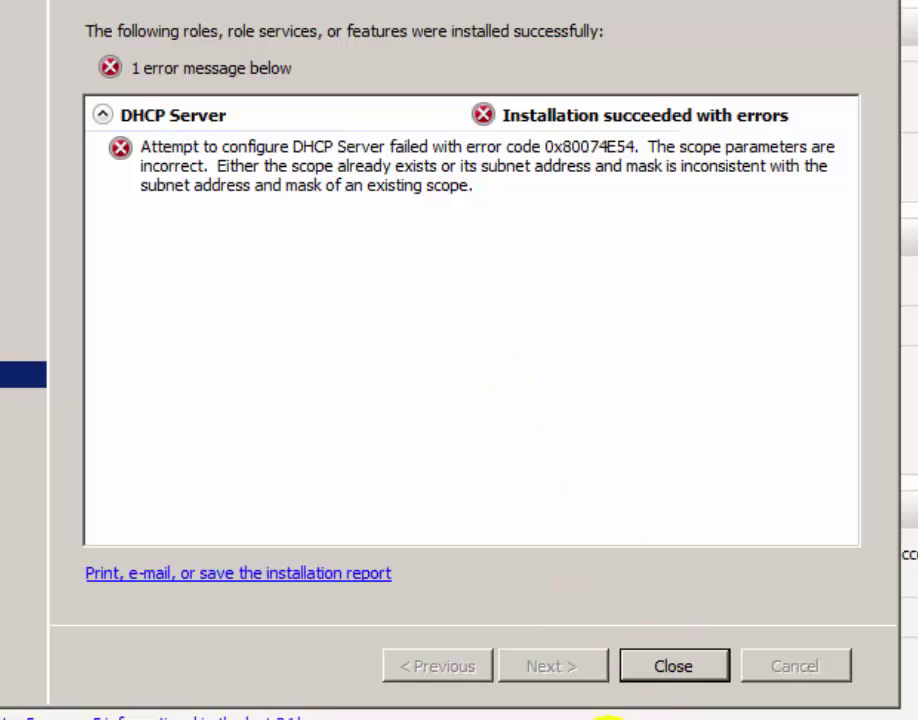
pyautogui.click(672, 667)
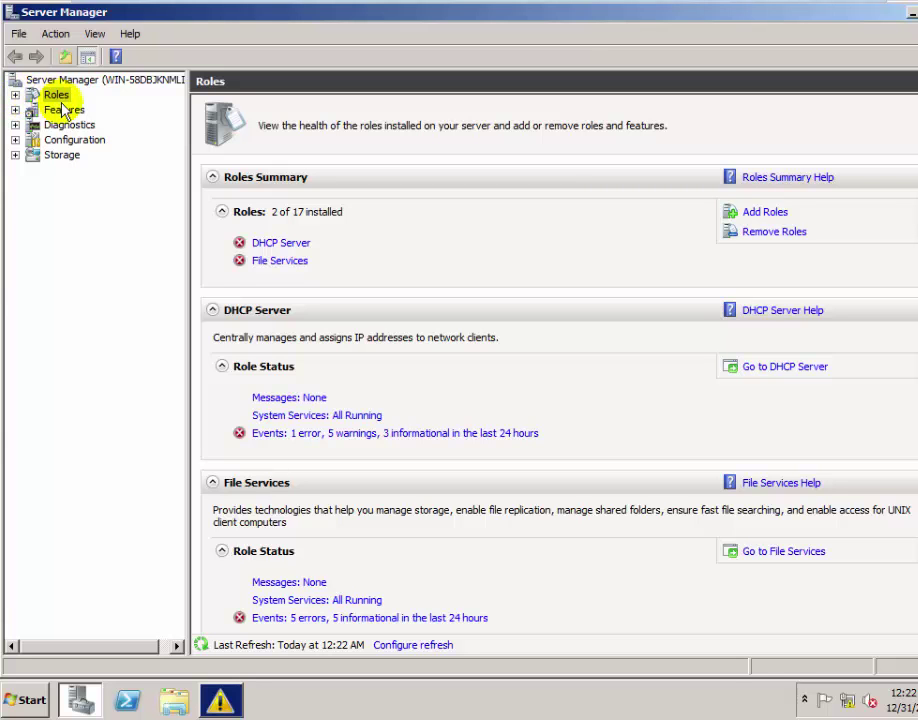
# - Expand Roles > DHCP Server > IPv4 down to Scope [192.168.1.0] TECH
pyautogui.click(19, 98)
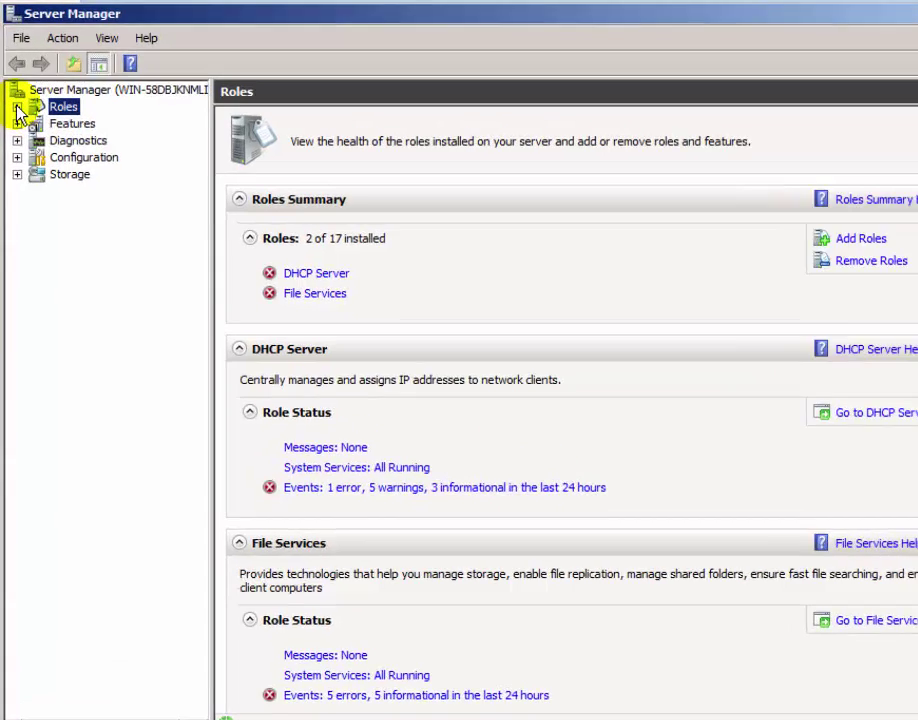
pyautogui.click(17, 107)
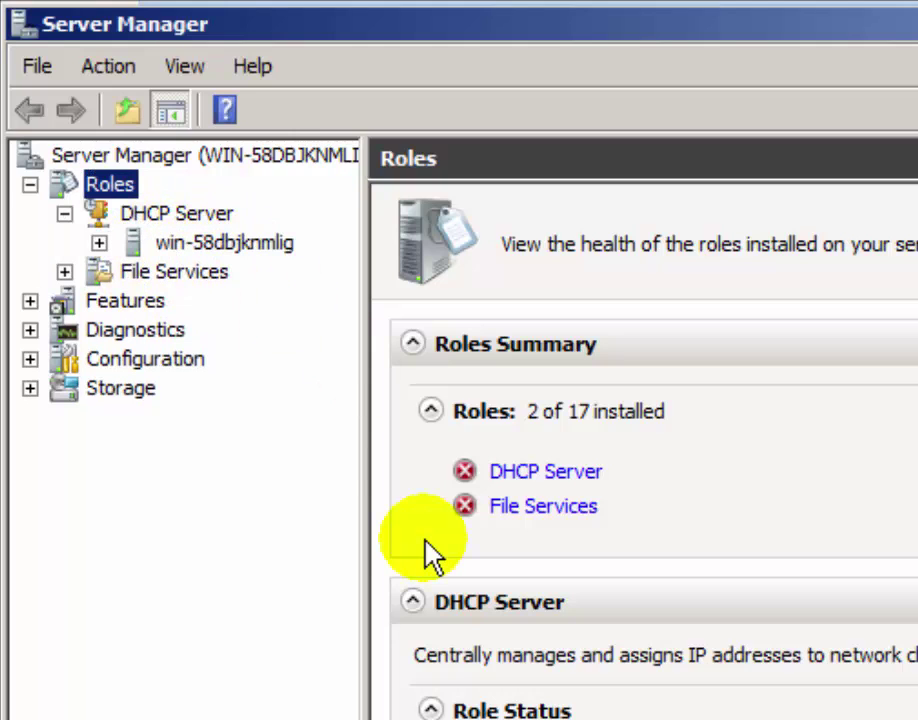
pyautogui.click(101, 242)
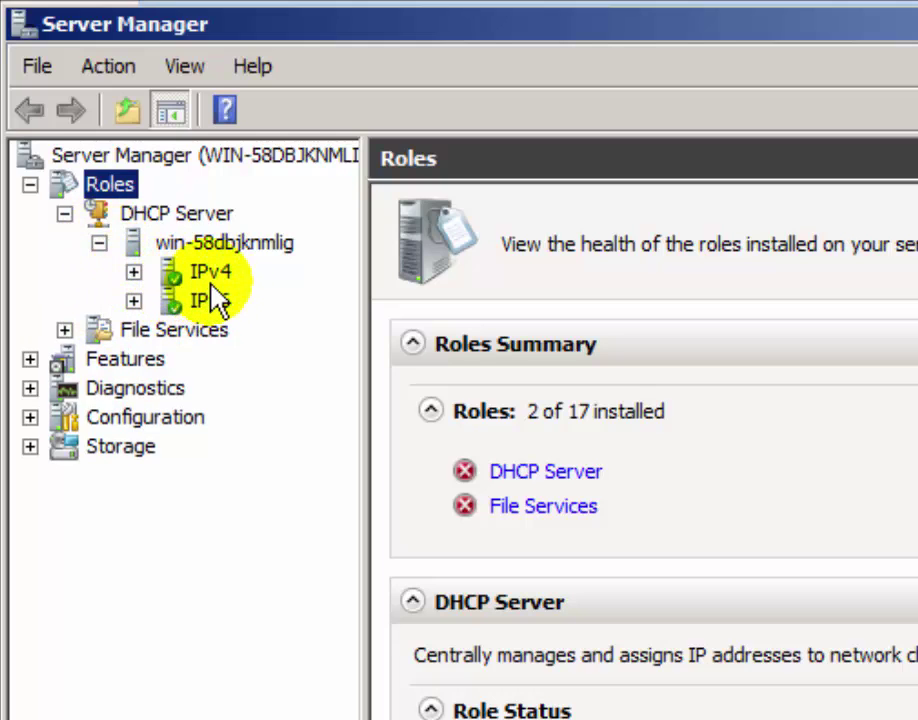
pyautogui.click(133, 271)
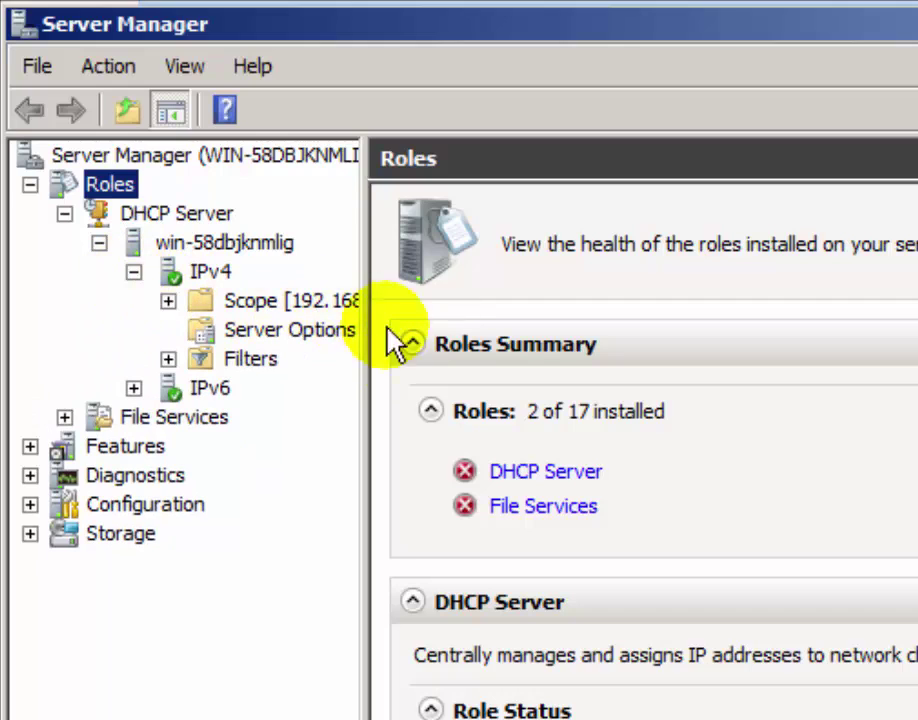
pyautogui.moveTo(363, 203); pyautogui.dragTo(500, 243)
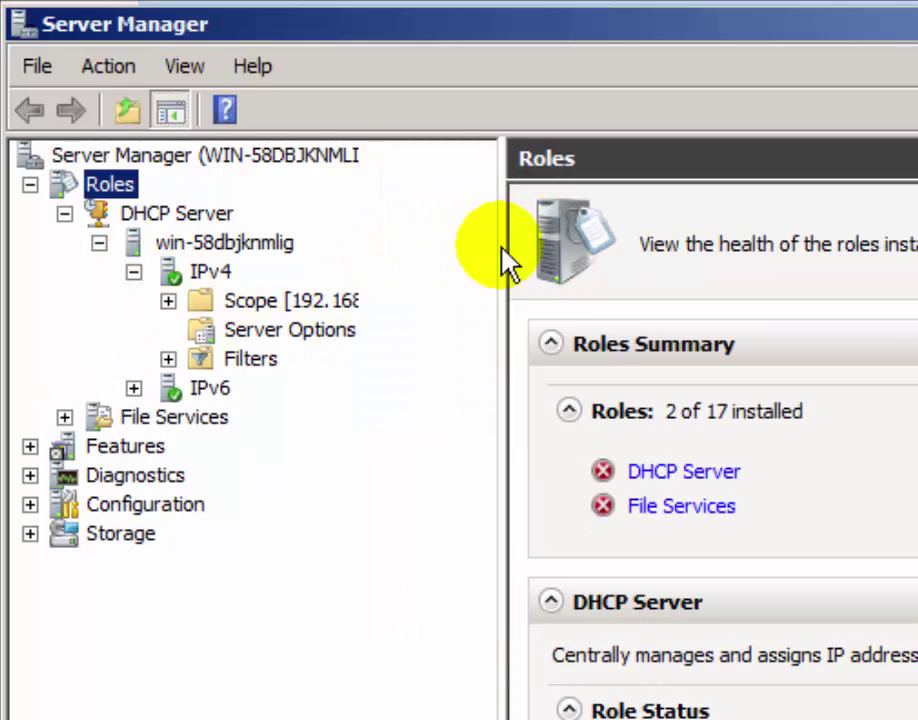
pyautogui.click(285, 302)
# - Show the TECH scope's address leases, confirming 192.168.1.15 is leased to the client
pyautogui.doubleClick(285, 302)
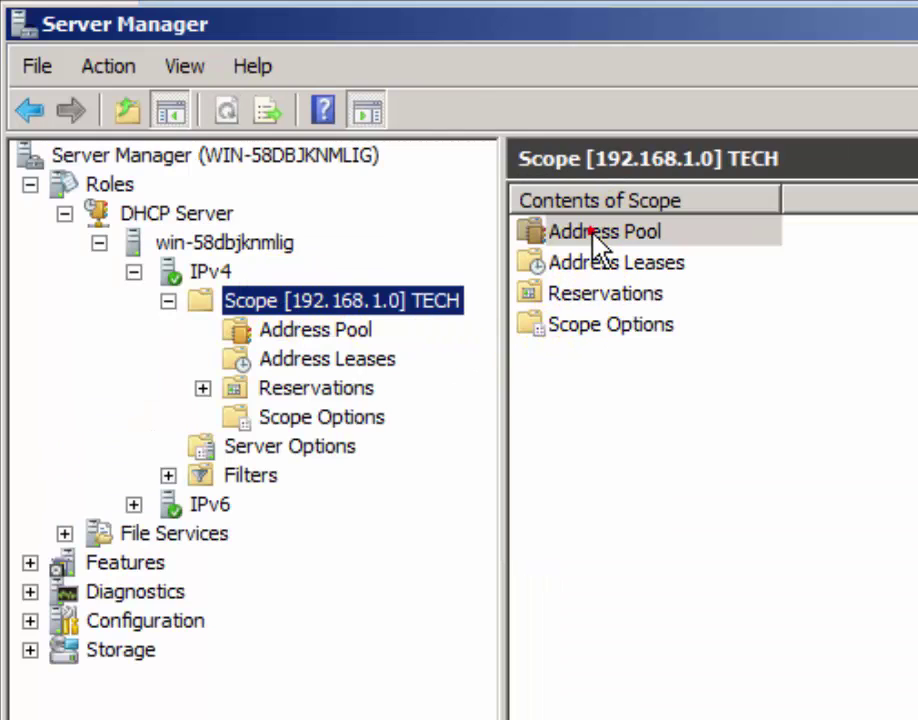
pyautogui.doubleClick(596, 240)
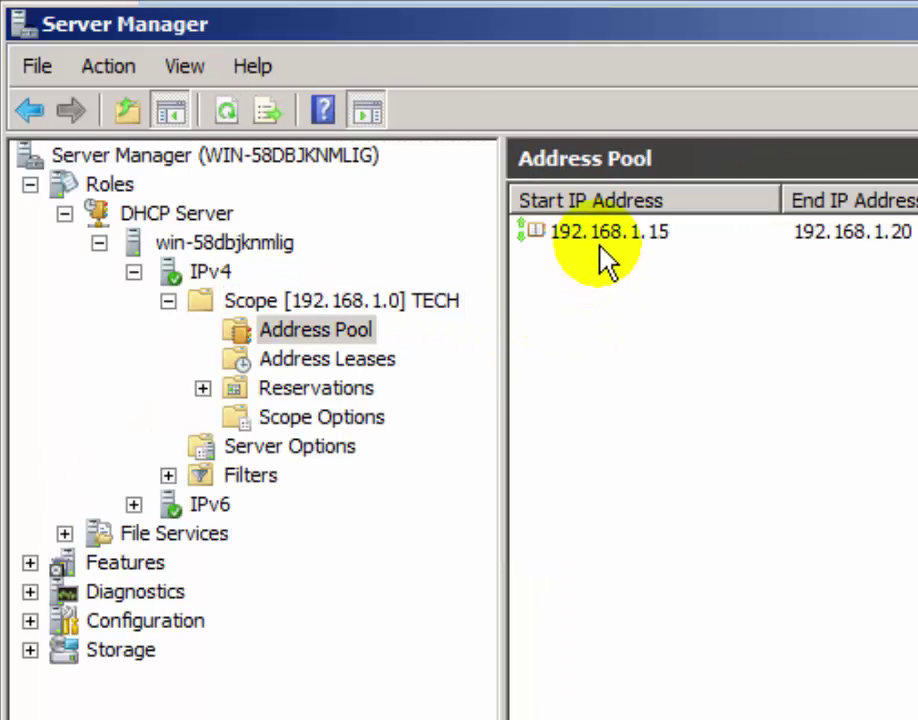
pyautogui.click(373, 366)
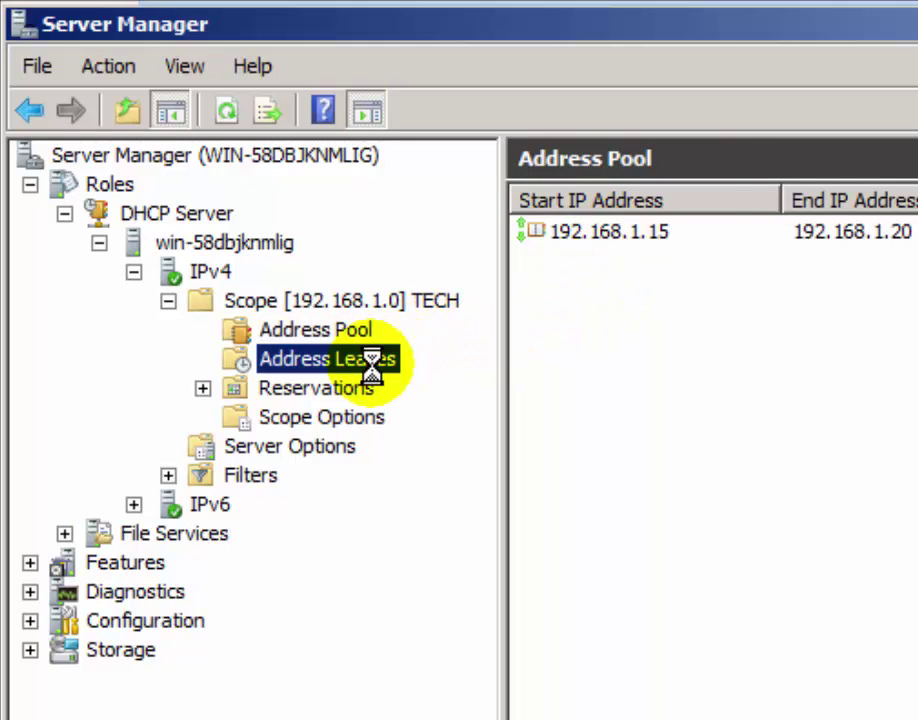
pyautogui.click(590, 231)
pyautogui.click(651, 410)
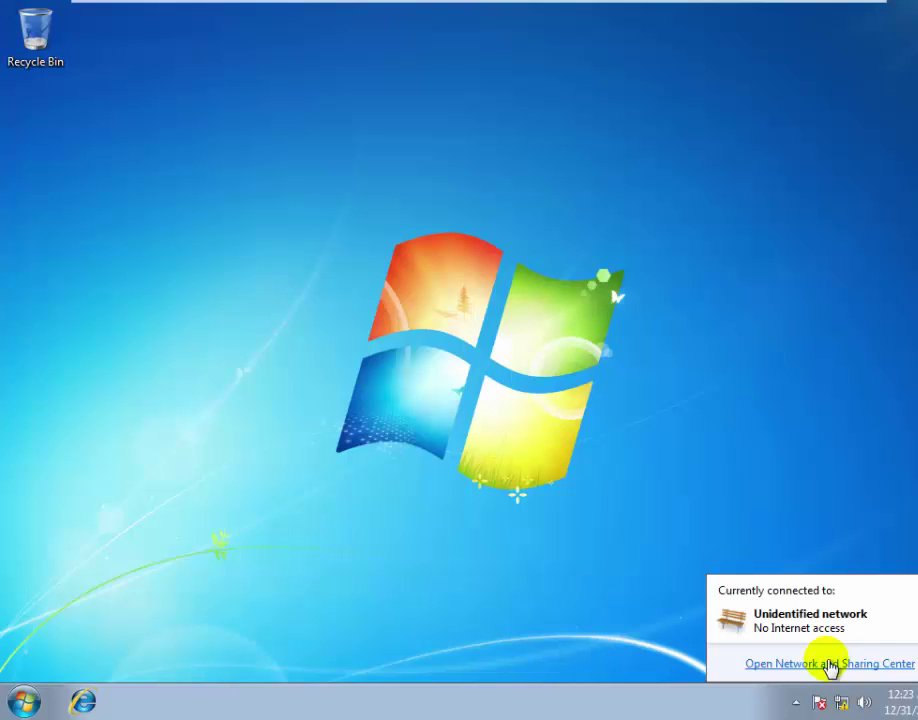
pyautogui.click(828, 663)
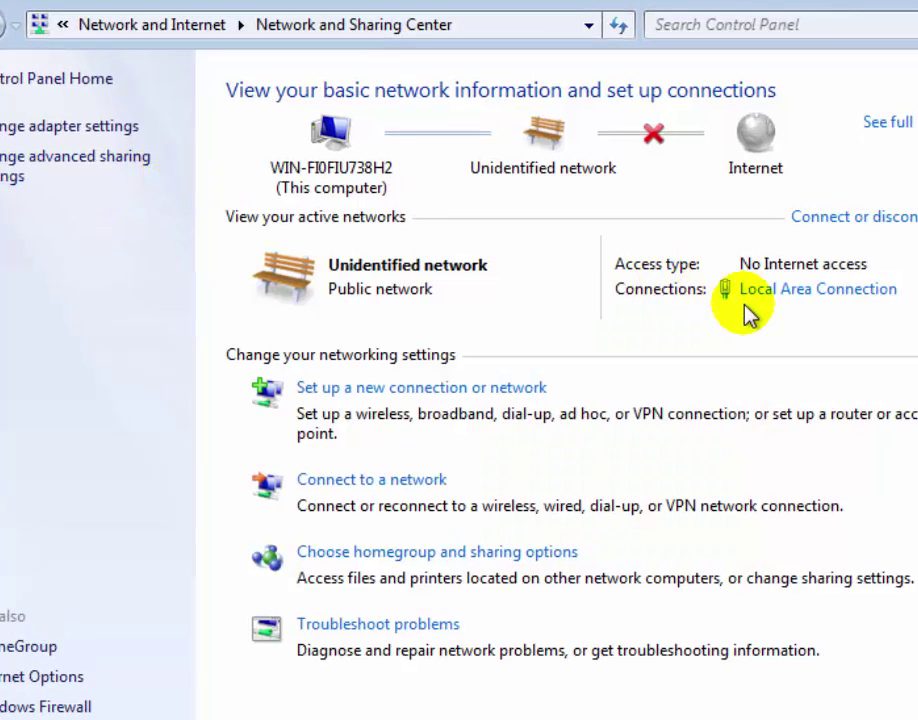
# - Check Local Area Connection details for DHCP address 192.168.1.15 from 192.168.1.10, then close both dialogs
pyautogui.click(762, 290)
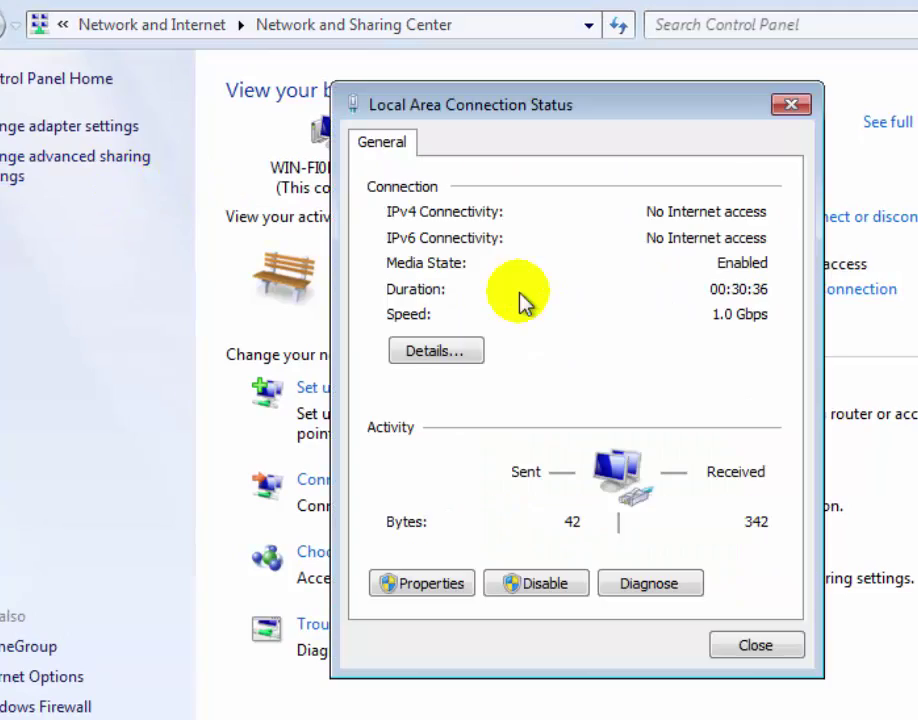
pyautogui.click(460, 352)
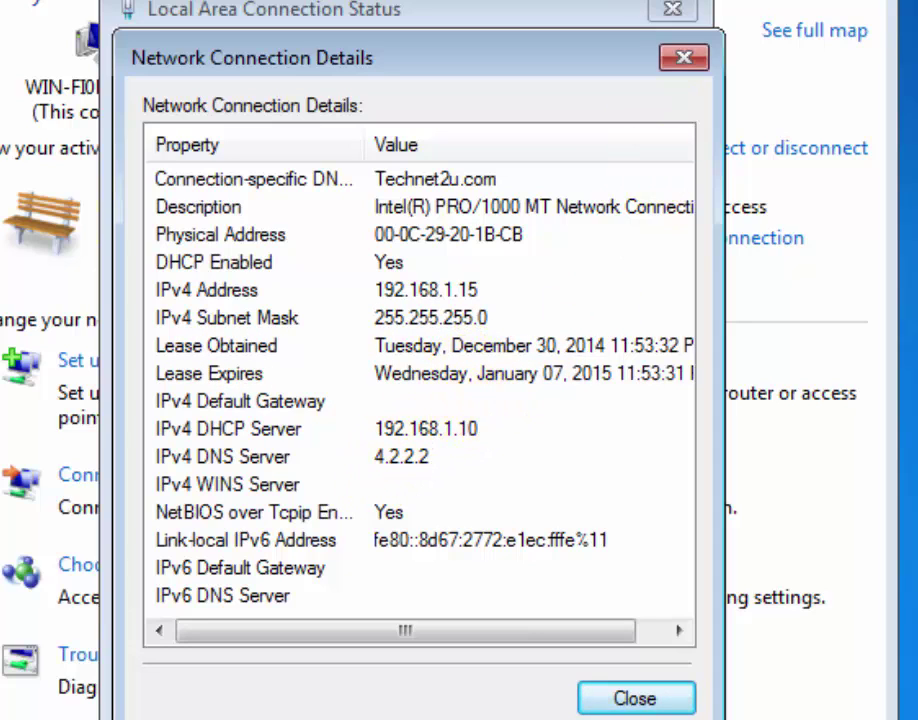
pyautogui.click(680, 58)
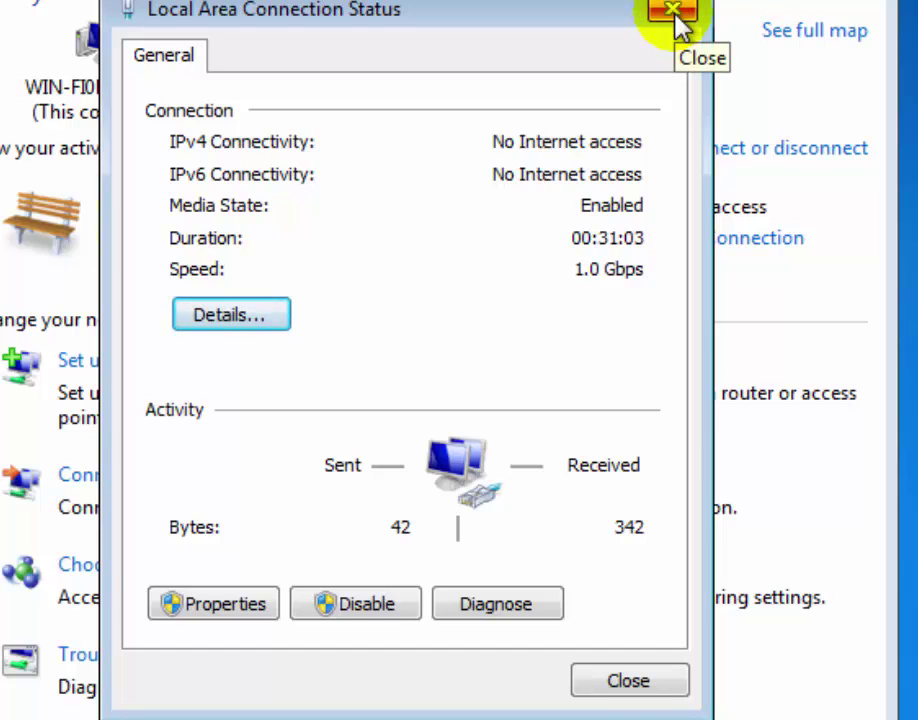
pyautogui.click(675, 20)
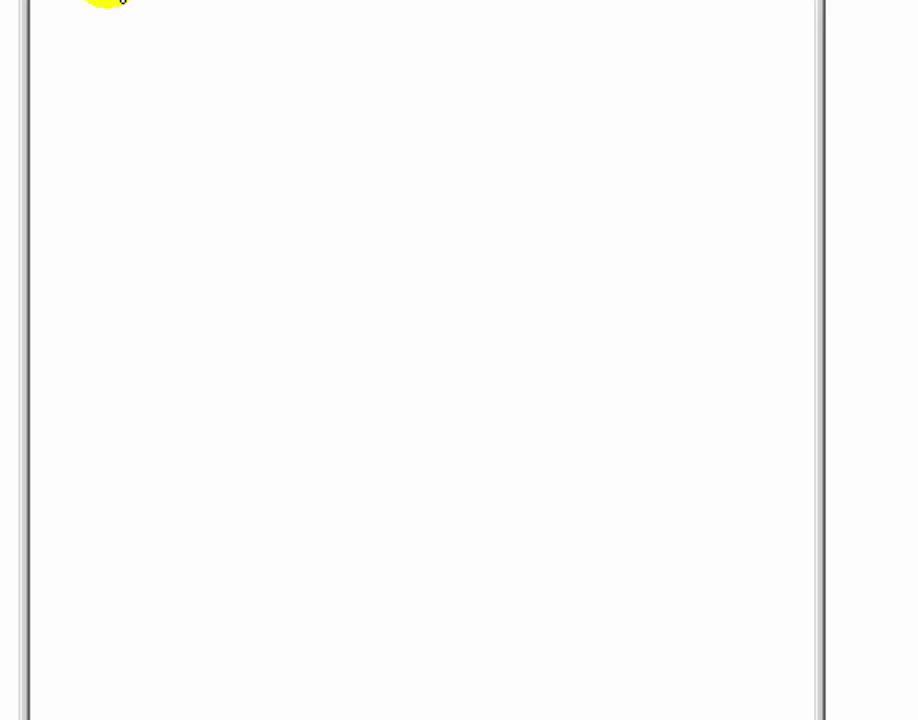
# - Open Scope [192.168.1.0] TECH properties, then review its Address Leases showing 192.168.1.15 until 1/7/2015
pyautogui.rightClick(62, 6)
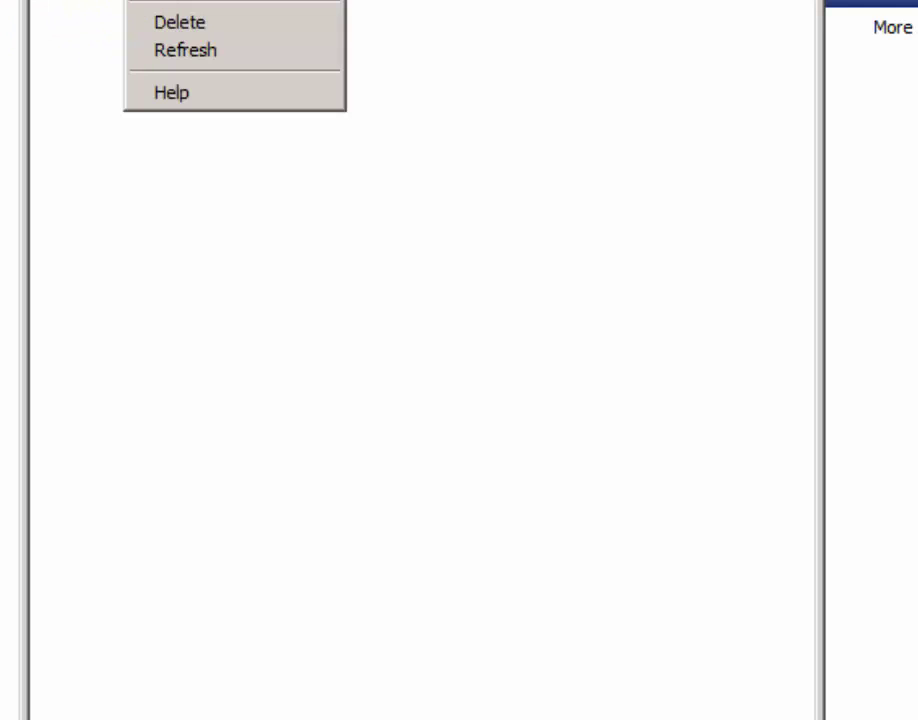
pyautogui.rightClick(180, 157)
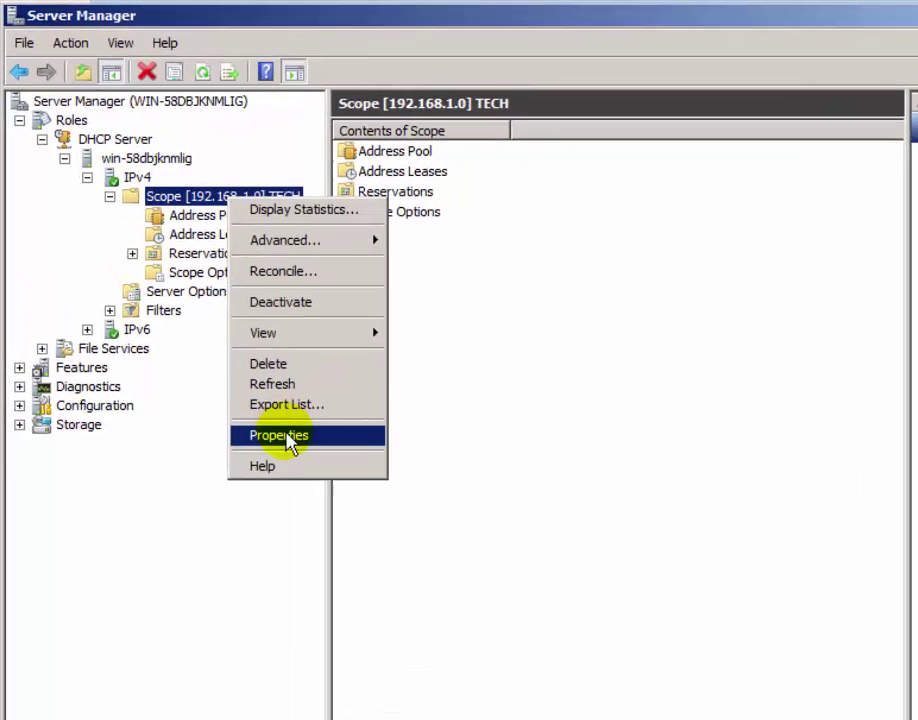
pyautogui.click(286, 440)
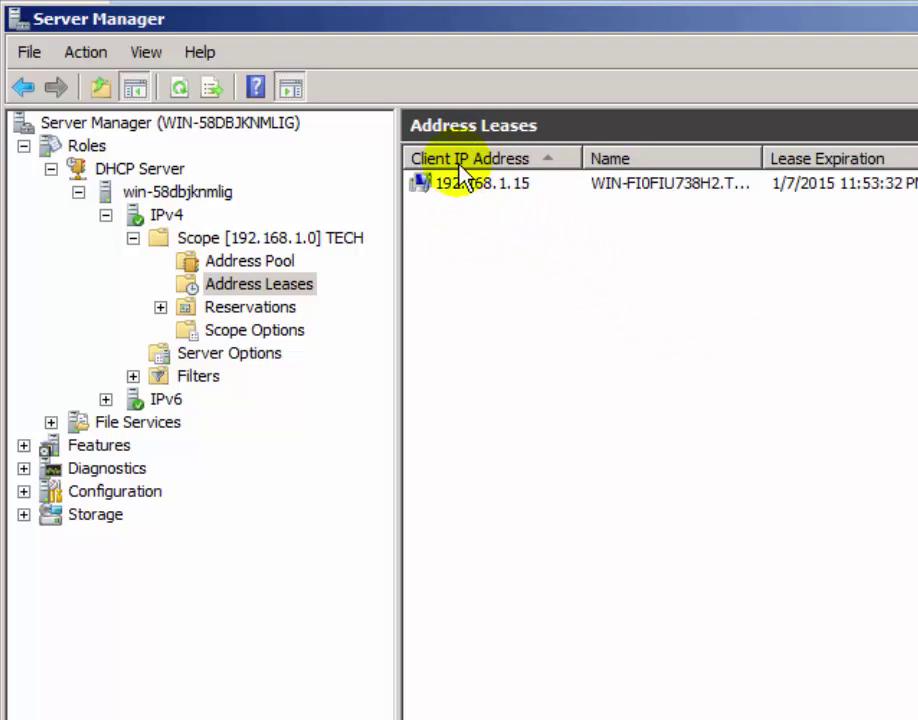
pyautogui.moveTo(680, 3)
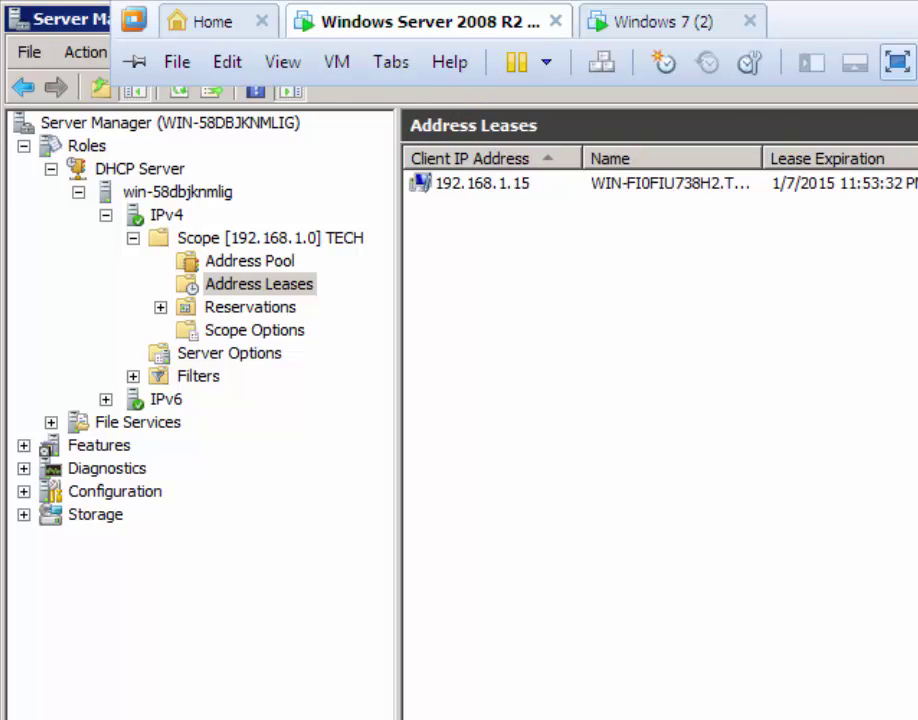